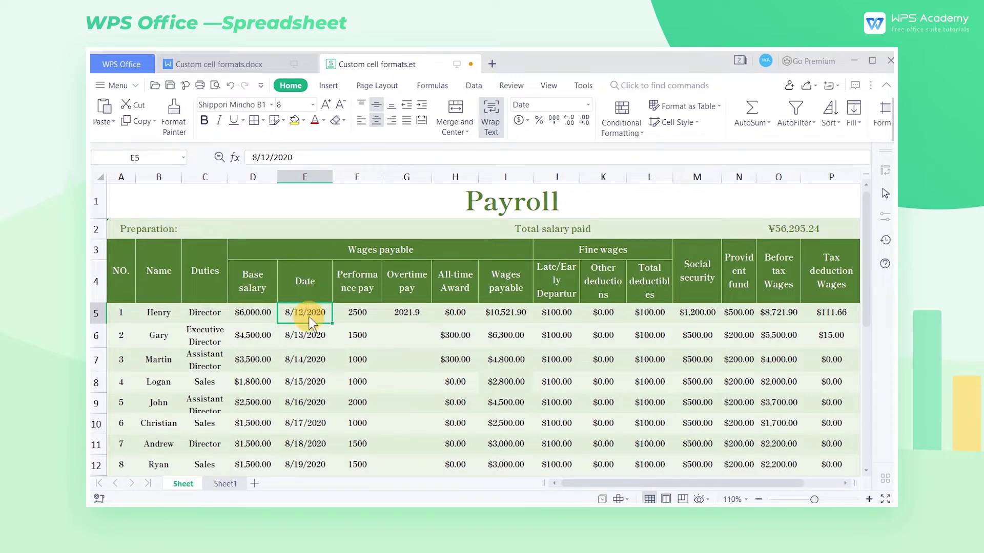
- Apply the custom number format mmmm/d/yyyy to the dates in E5:E24 and fit column E's width to its contents
{"action": "key", "text": "ctrl+shift+Down"}
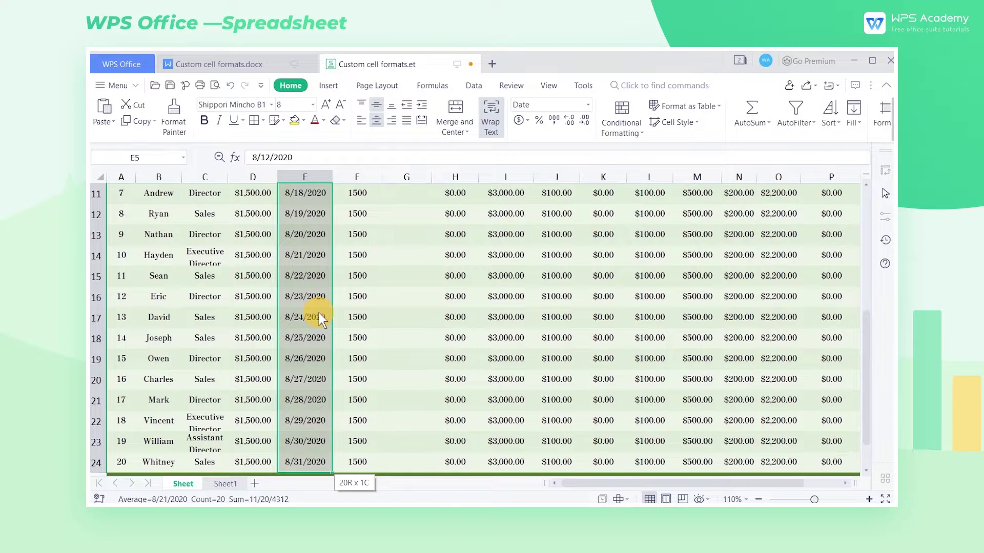
{"action": "right_click", "coordinate": [289, 195]}
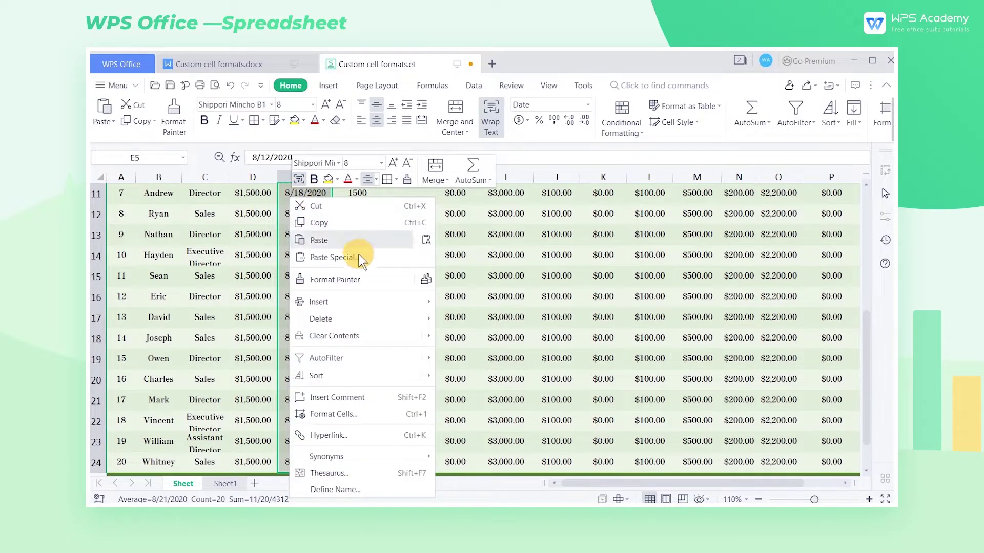
{"action": "left_click", "coordinate": [385, 414]}
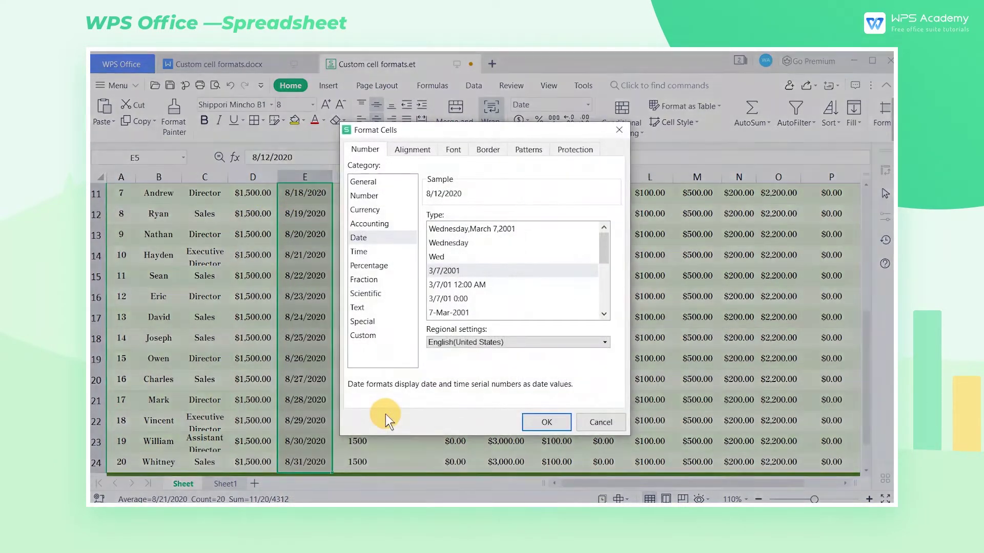
{"action": "left_click", "coordinate": [376, 338]}
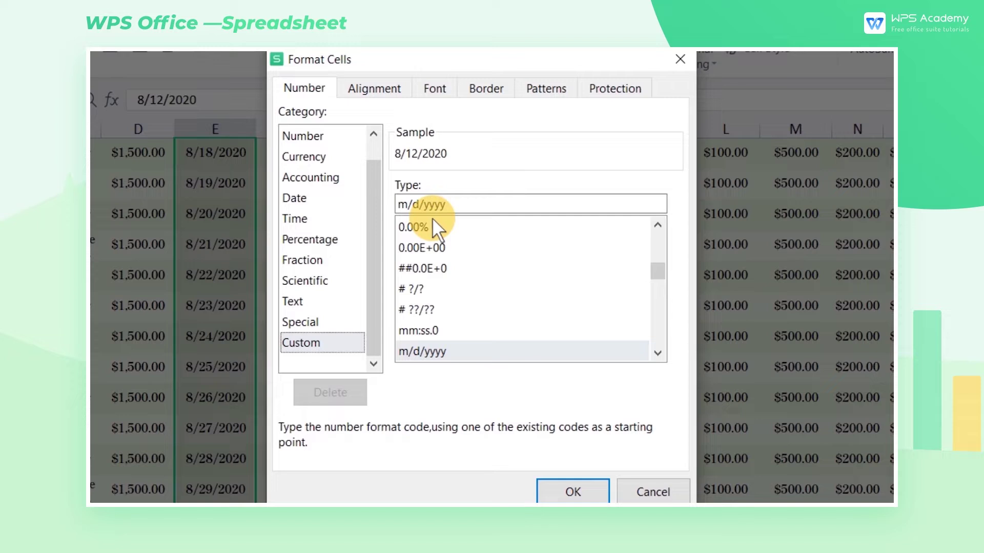
{"action": "left_click", "coordinate": [413, 208]}
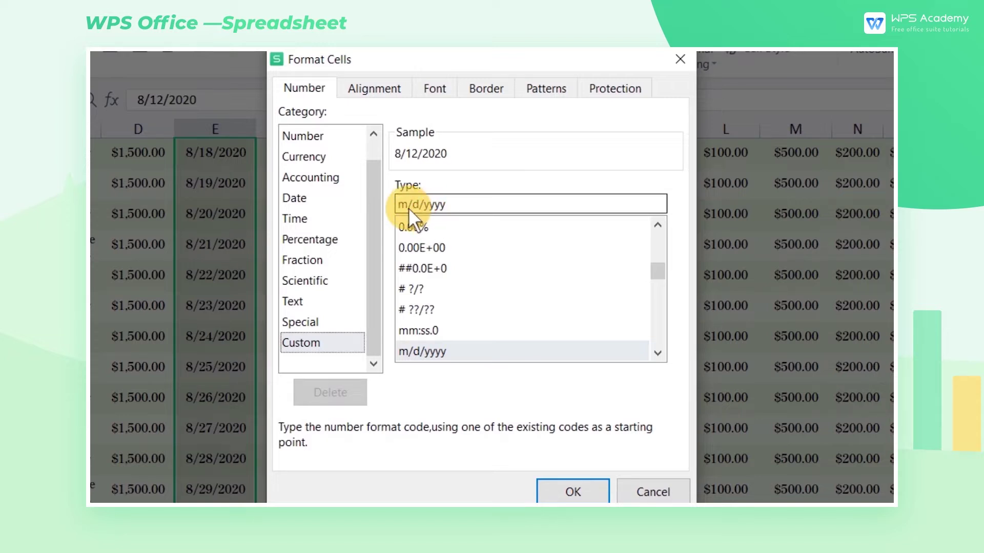
{"action": "left_click", "coordinate": [409, 208]}
{"action": "type", "text": "m"}
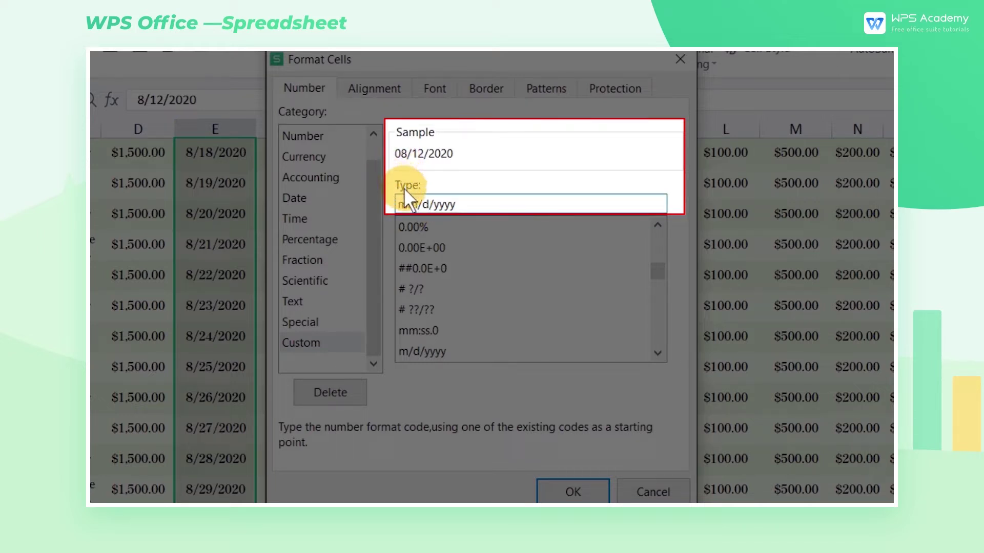
{"action": "type", "text": "m"}
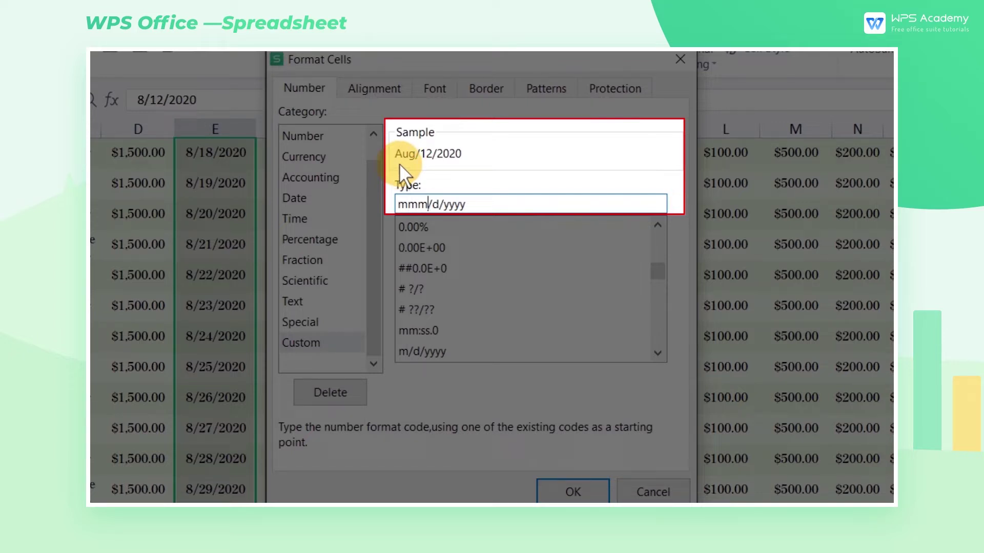
{"action": "type", "text": "m"}
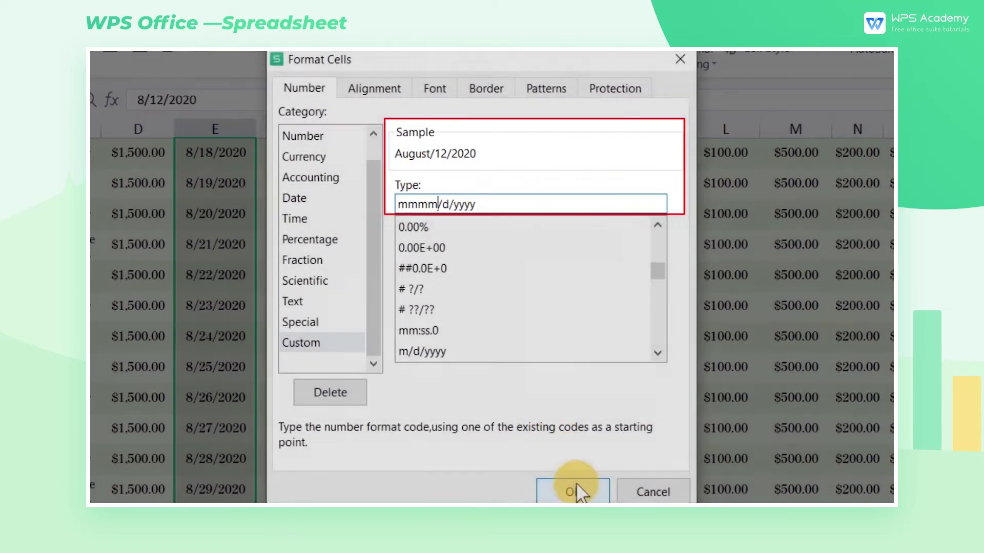
{"action": "left_click", "coordinate": [573, 492]}
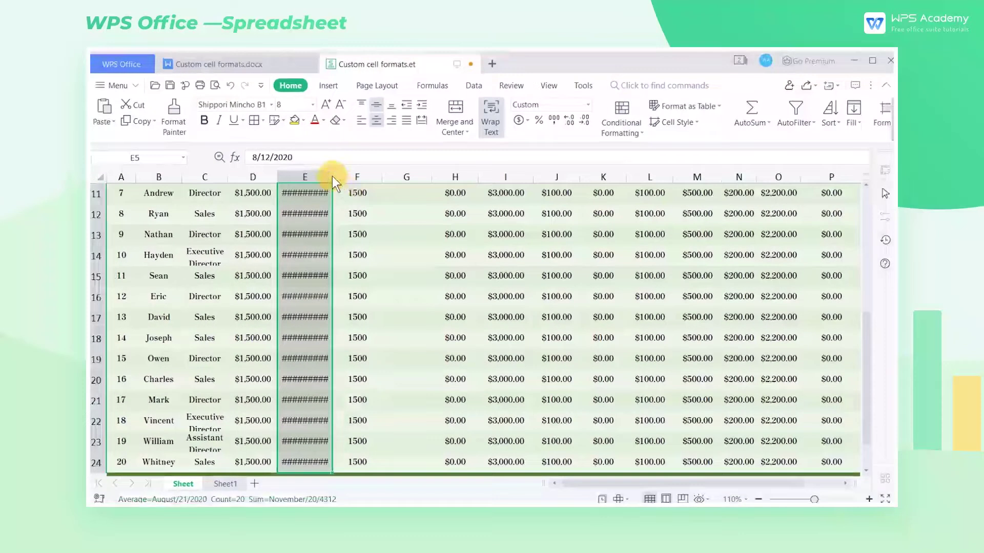
{"action": "double_click", "coordinate": [262, 133]}
{"action": "scroll", "coordinate": [357, 260], "scroll_direction": "up", "scroll_amount": 4}
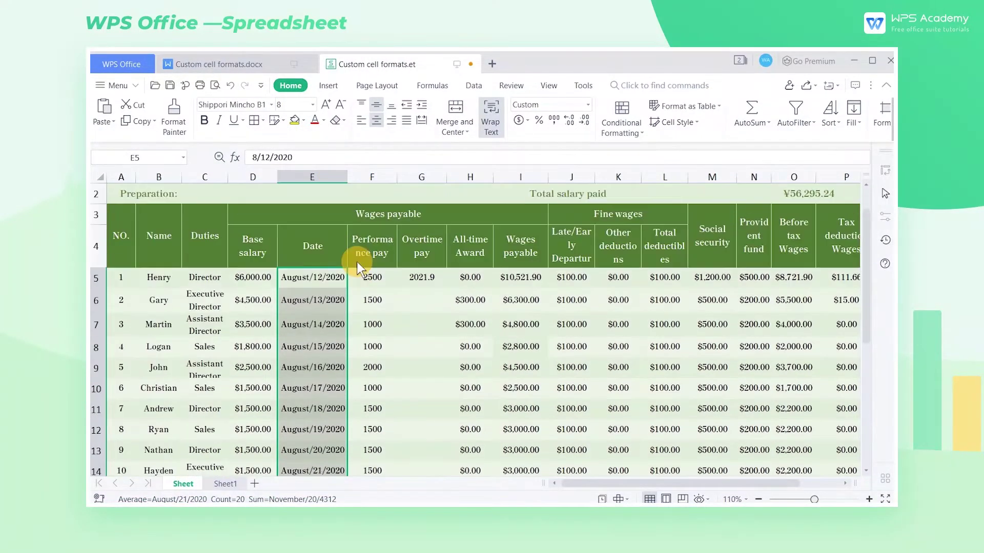
- Examine the year, month and day format codes on Sheet1 and return to the payroll sheet
{"action": "left_click", "coordinate": [231, 485]}
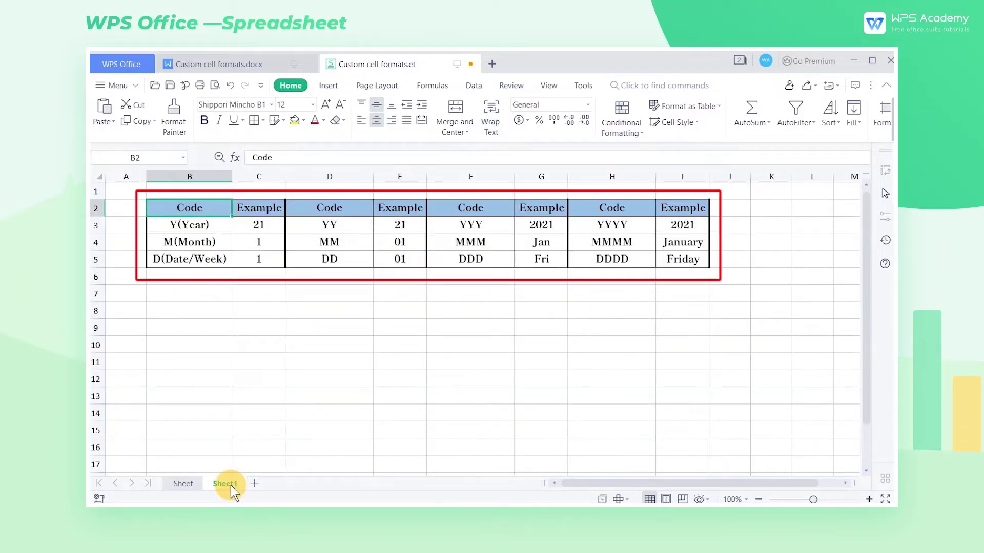
{"action": "left_click", "coordinate": [194, 485]}
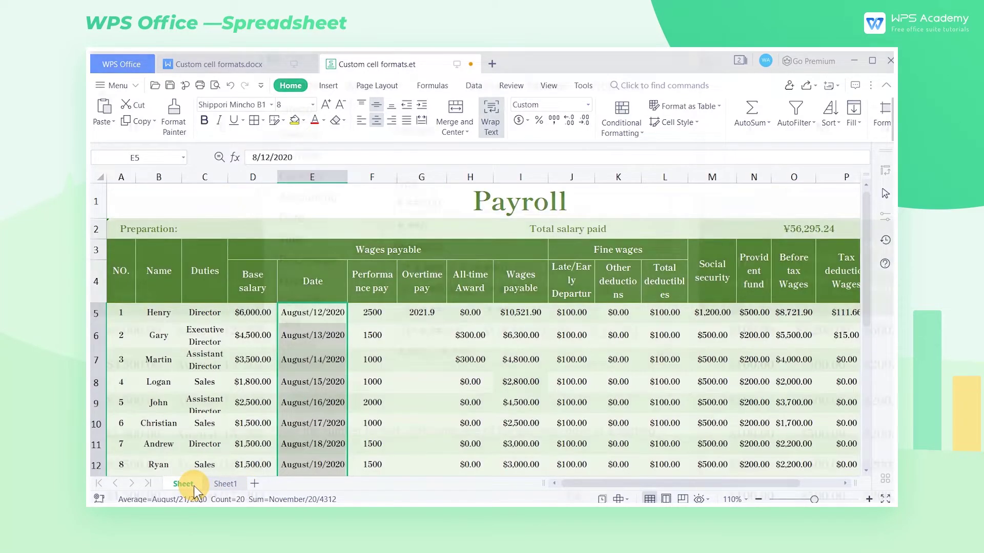
{"action": "key", "text": "ctrl+1"}
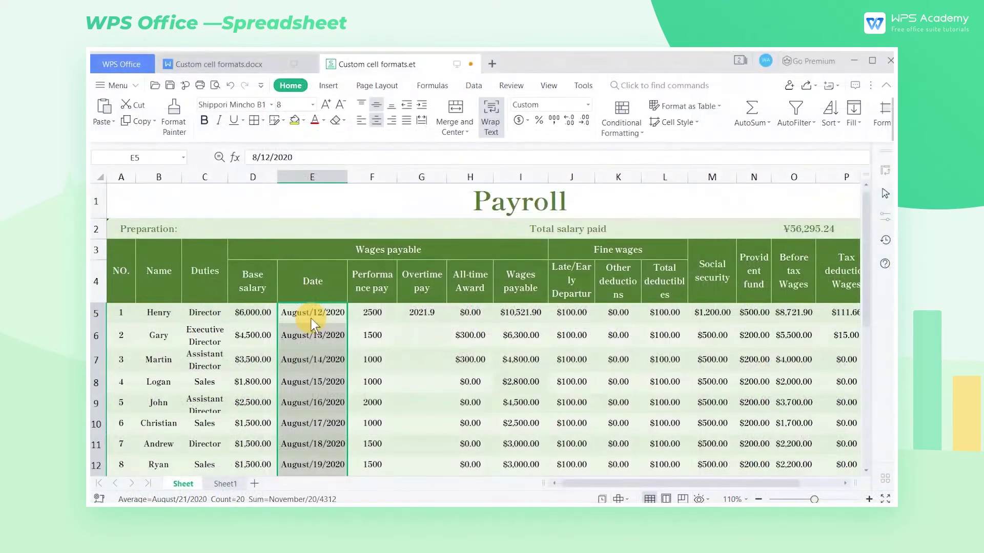
- Apply the custom number format 0000.00 to the overtime pay in cell G5
{"action": "left_click", "coordinate": [421, 314]}
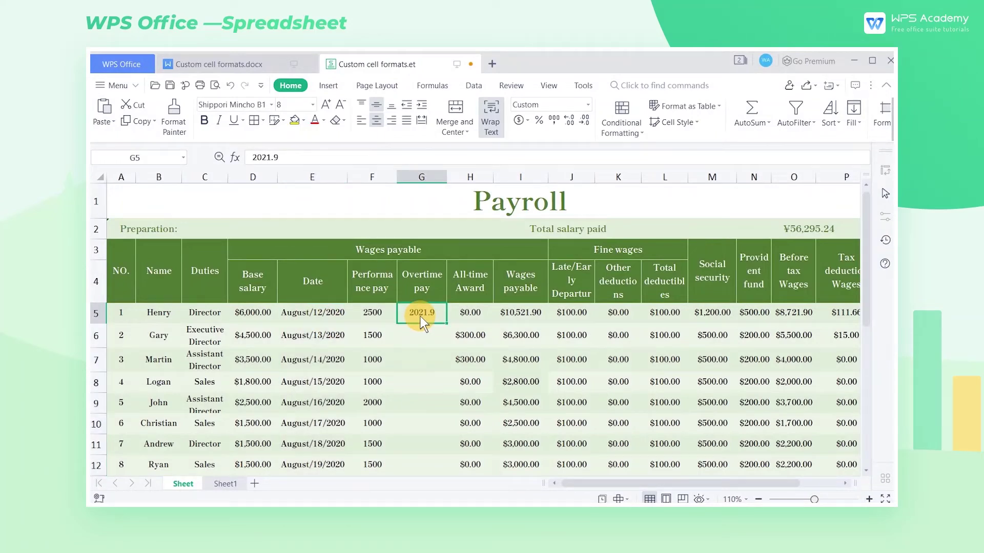
{"action": "key", "text": "ctrl+1"}
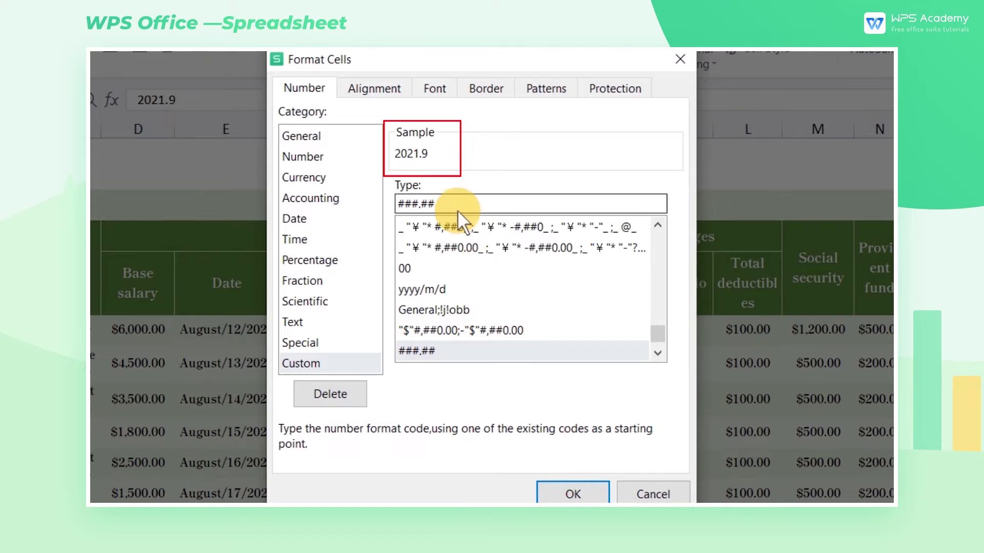
{"action": "double_click", "coordinate": [457, 205]}
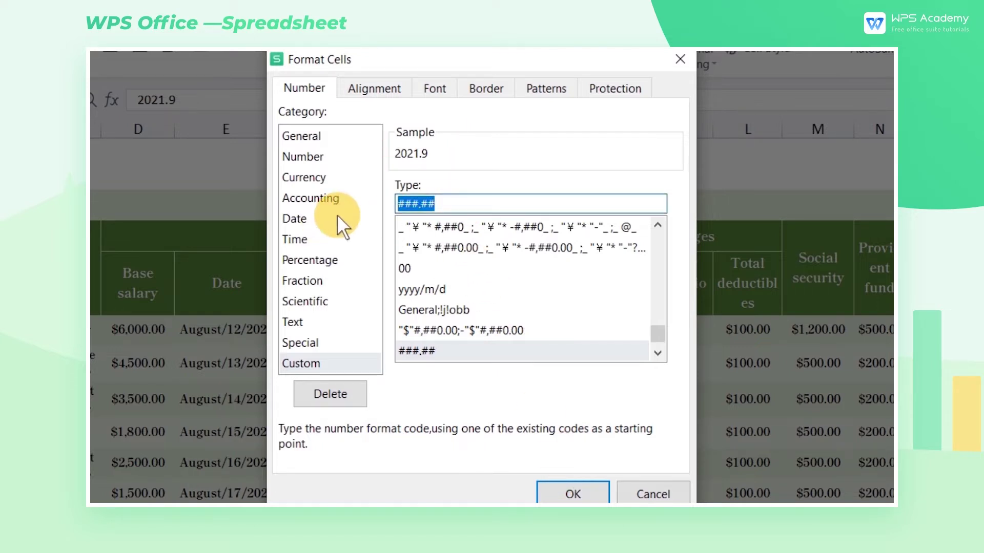
{"action": "type", "text": "0000.00"}
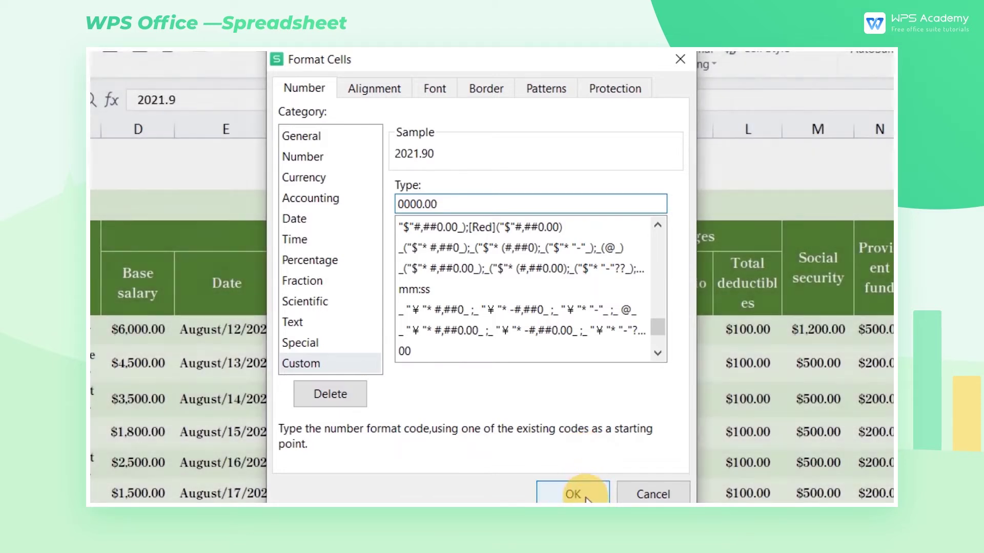
{"action": "left_click", "coordinate": [574, 491]}
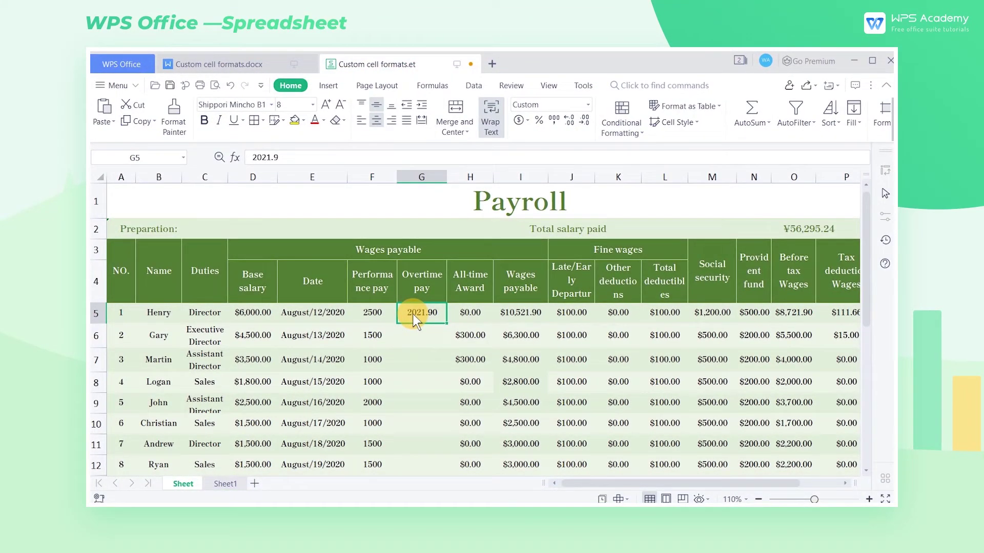
- Apply the custom number format #,##0;[Red]-#,##0;-;"Only fill in numbers" to the empty overtime pay cells G6:G7
{"action": "left_click_drag", "start_coordinate": [423, 332], "coordinate": [420, 363]}
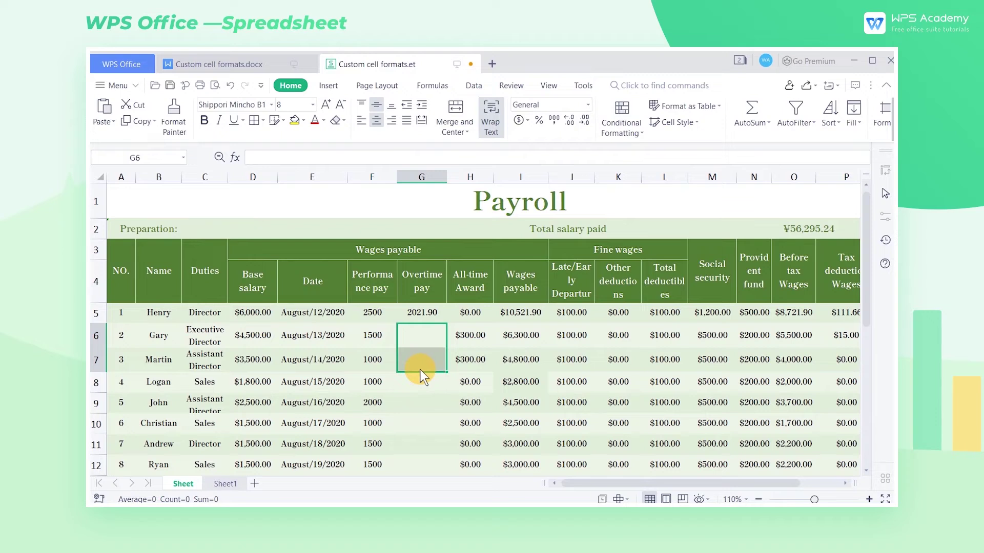
{"action": "key", "text": "ctrl+1"}
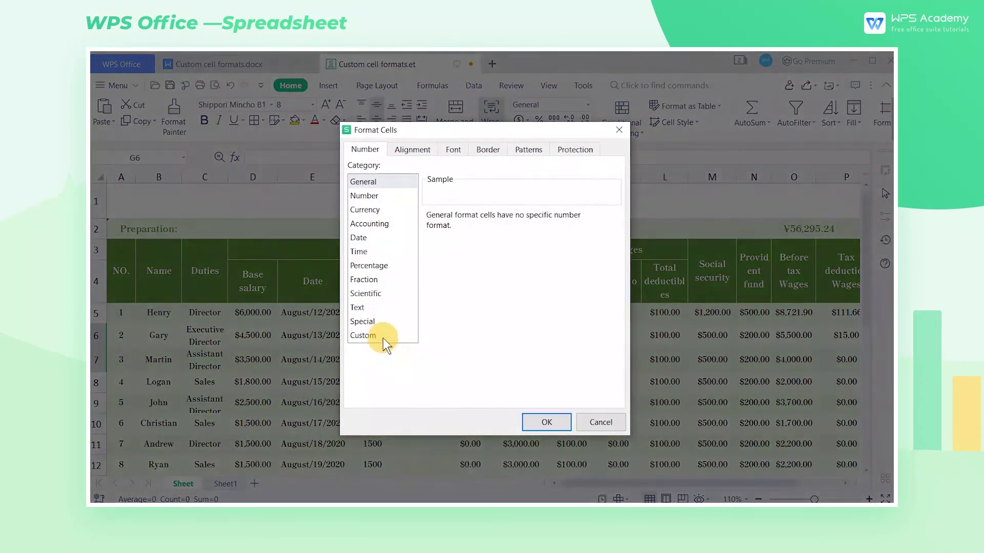
{"action": "left_click", "coordinate": [383, 338]}
{"action": "left_click_drag", "start_coordinate": [476, 230], "coordinate": [414, 230]}
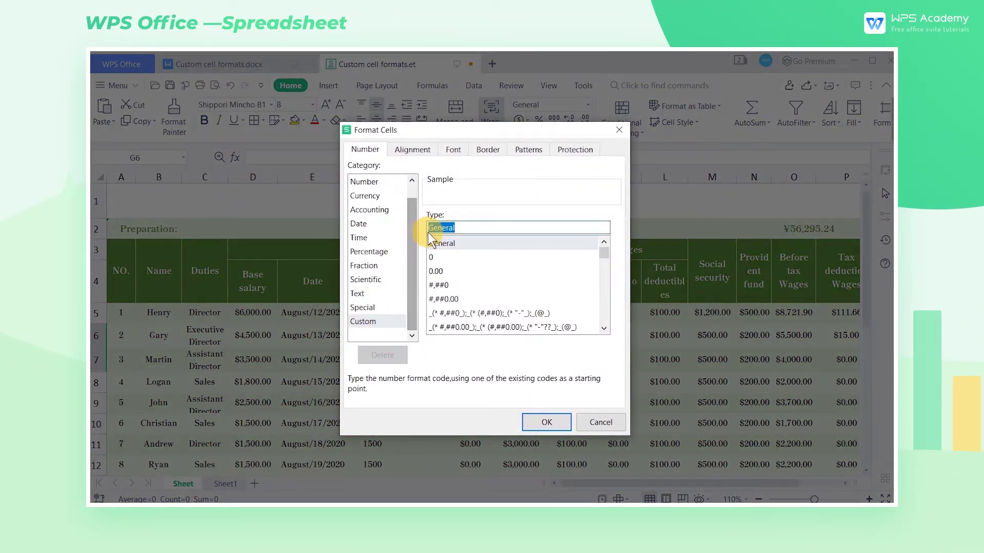
{"action": "type", "text": "#,##0;[Red]-#,##0;-;\"Only fill in numbers\""}
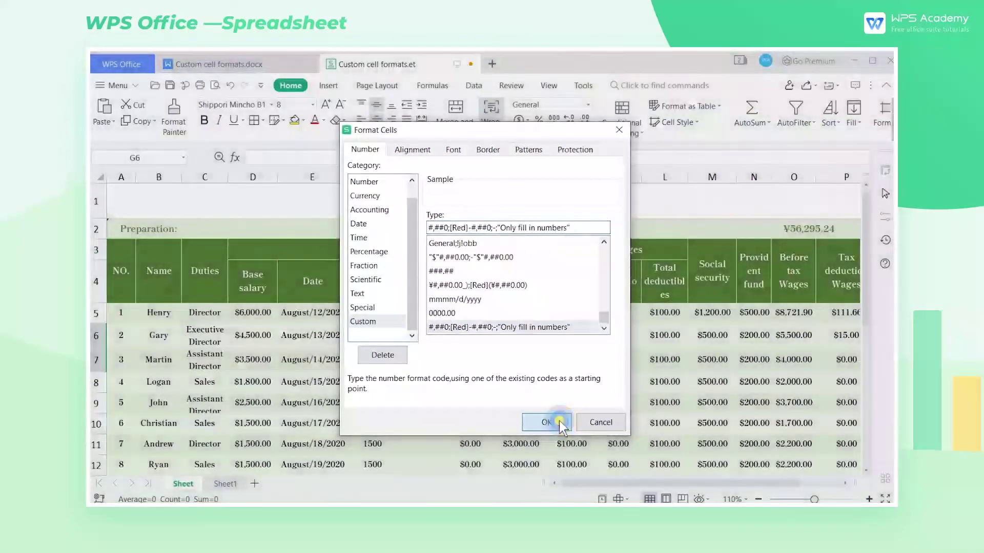
{"action": "left_click", "coordinate": [546, 424]}
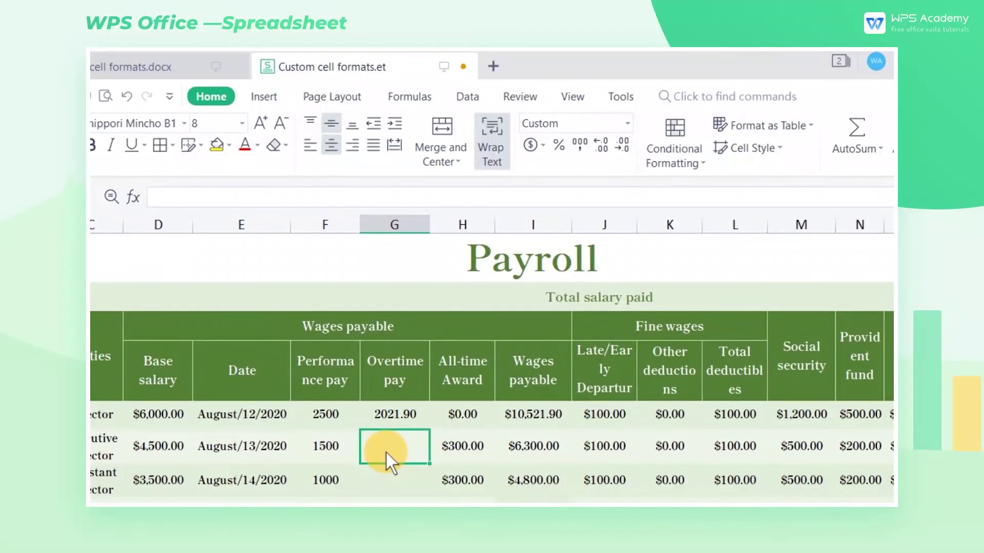
- Test the negative and zero sections of the custom format by entering -10,000 and 0 in turn in cell G6
{"action": "type", "text": "-10,000"}
{"action": "key", "text": "Return"}
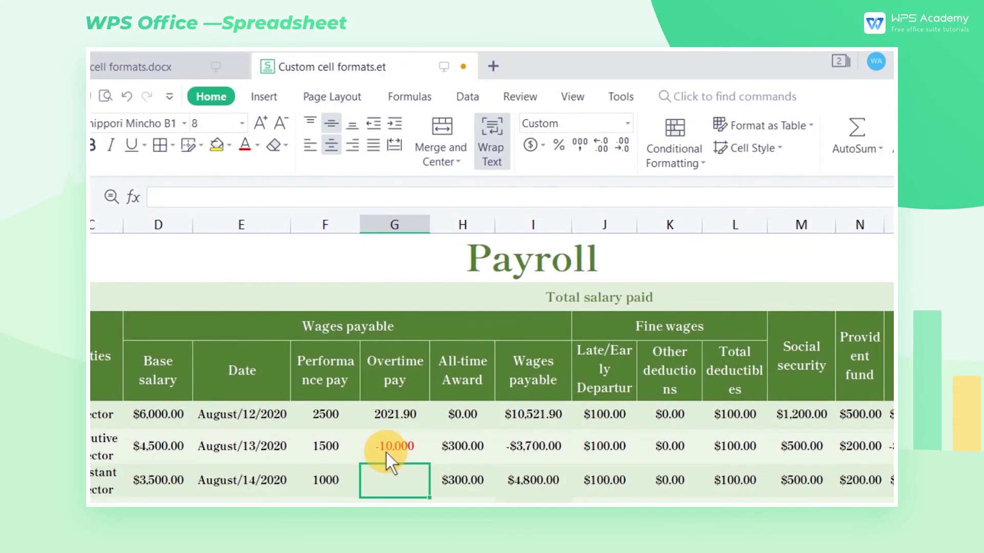
{"action": "left_click", "coordinate": [402, 443]}
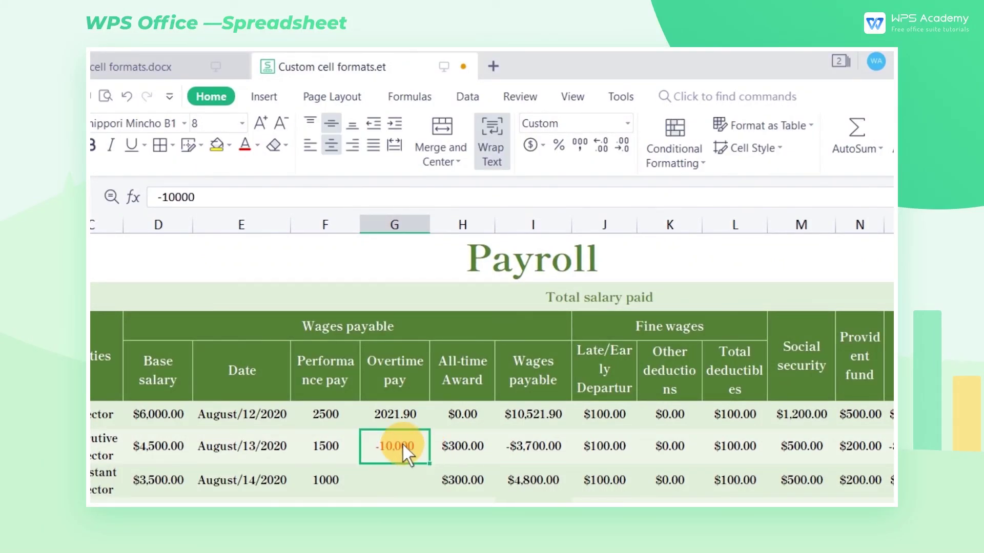
{"action": "type", "text": "0"}
{"action": "key", "text": "Return"}
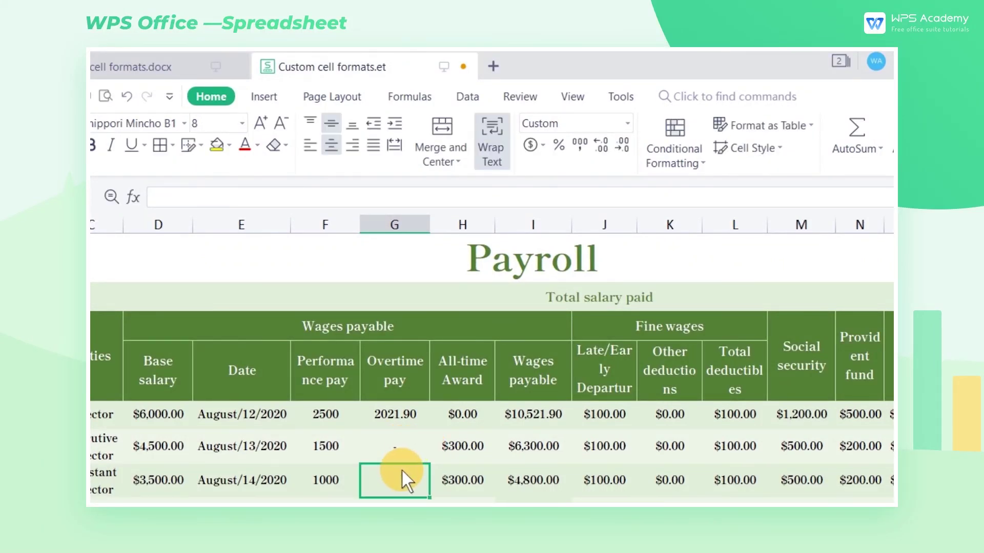
- Enter the letter k in cell G6 to test the text section of the custom format
{"action": "left_click", "coordinate": [398, 453]}
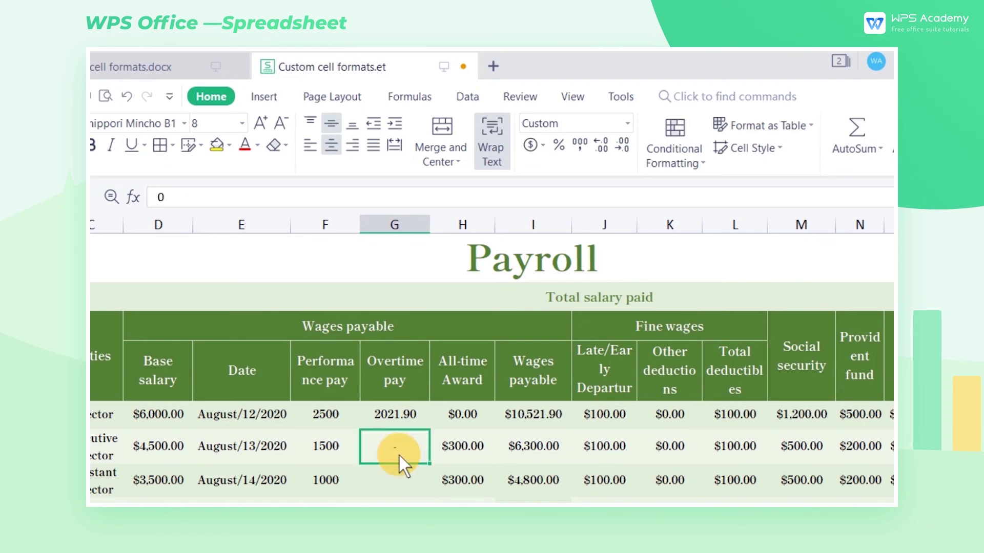
{"action": "type", "text": "k"}
{"action": "key", "text": "Return"}
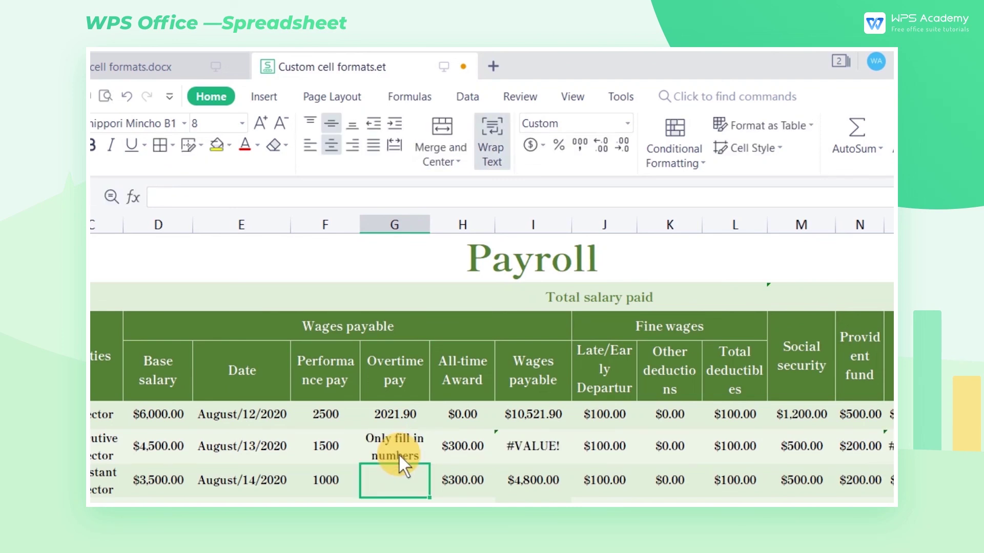